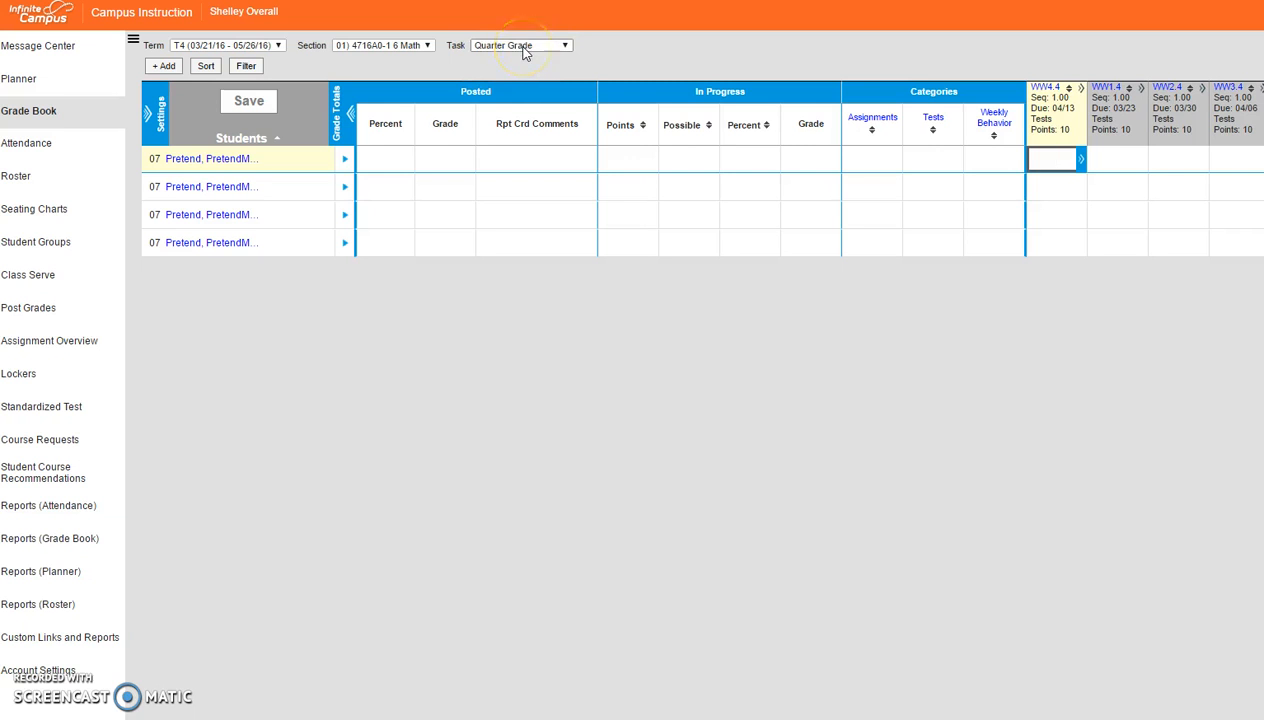
Start a new assignment named with the teacher's first name followed by "Test", and abbreviate it as ST
left_click(163, 65)
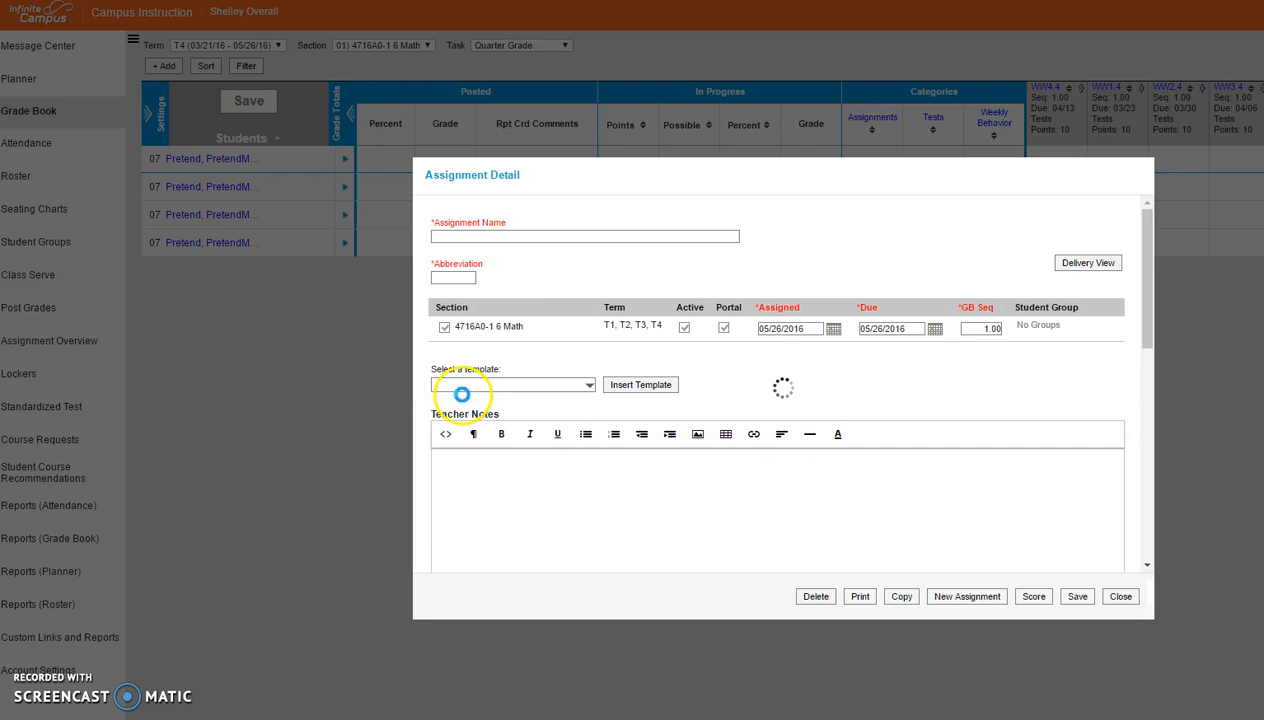
left_click(498, 238)
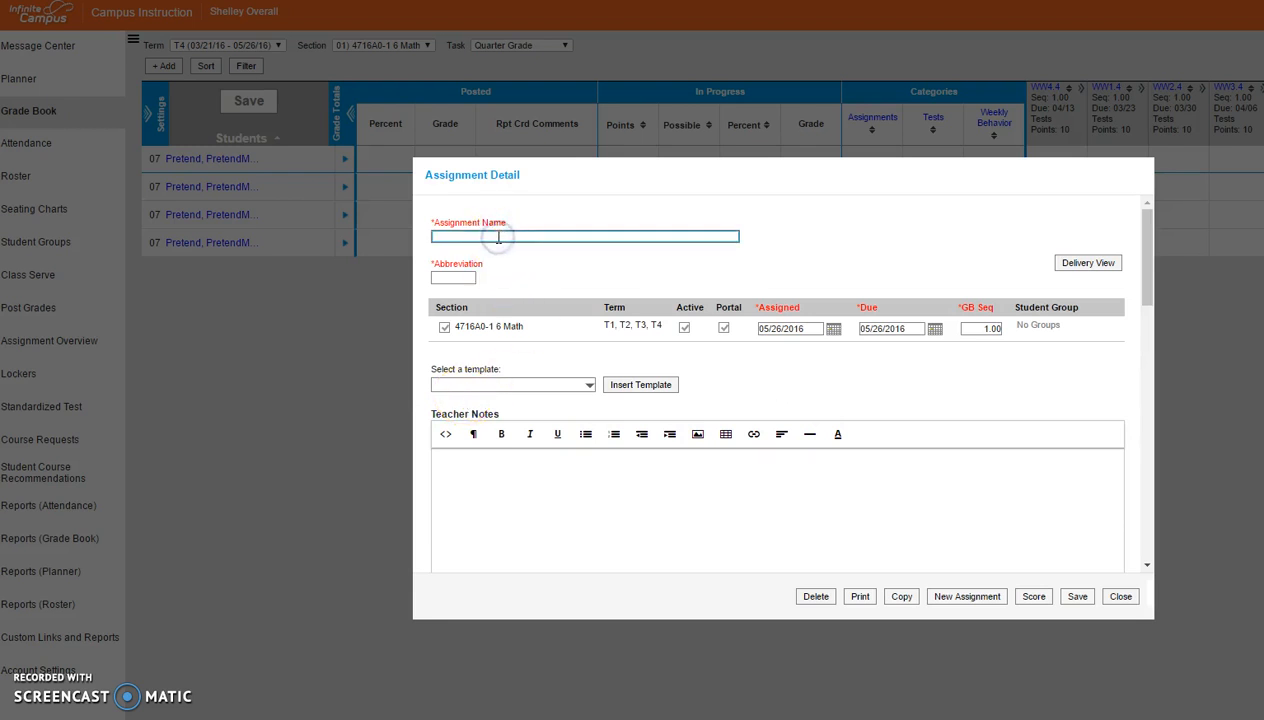
type("Shelley Test")
key("Tab")
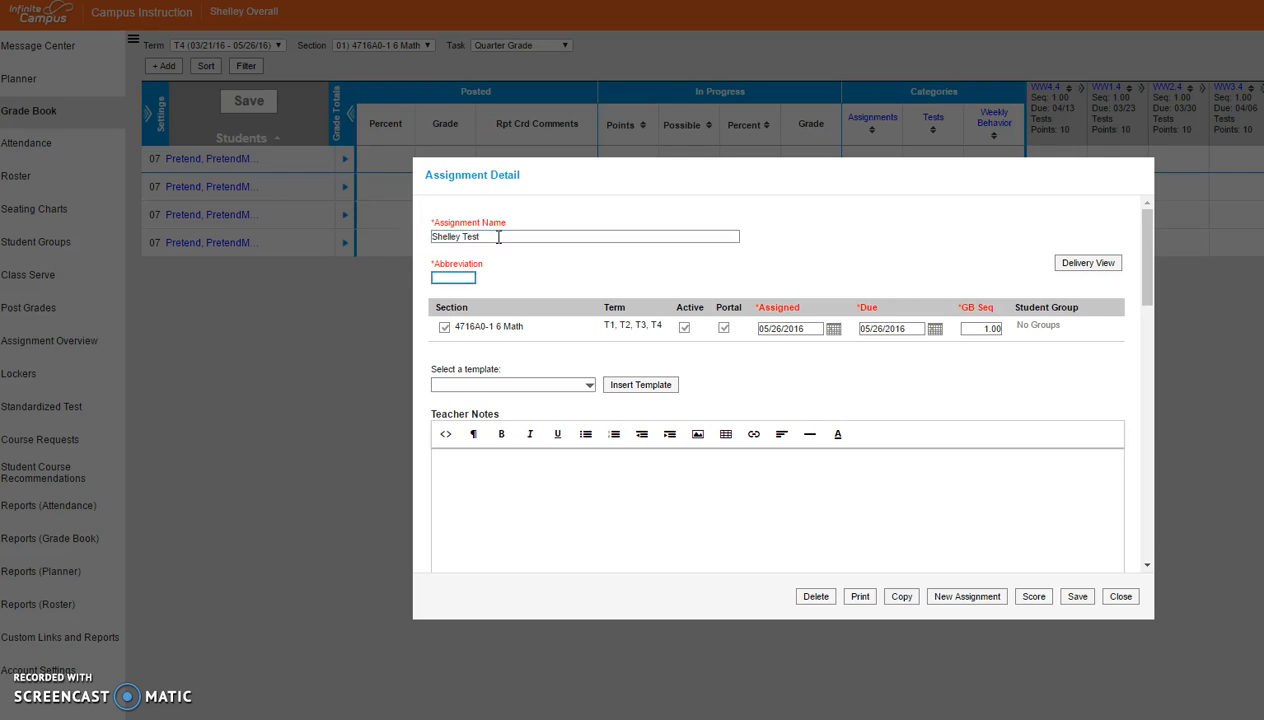
type("ST")
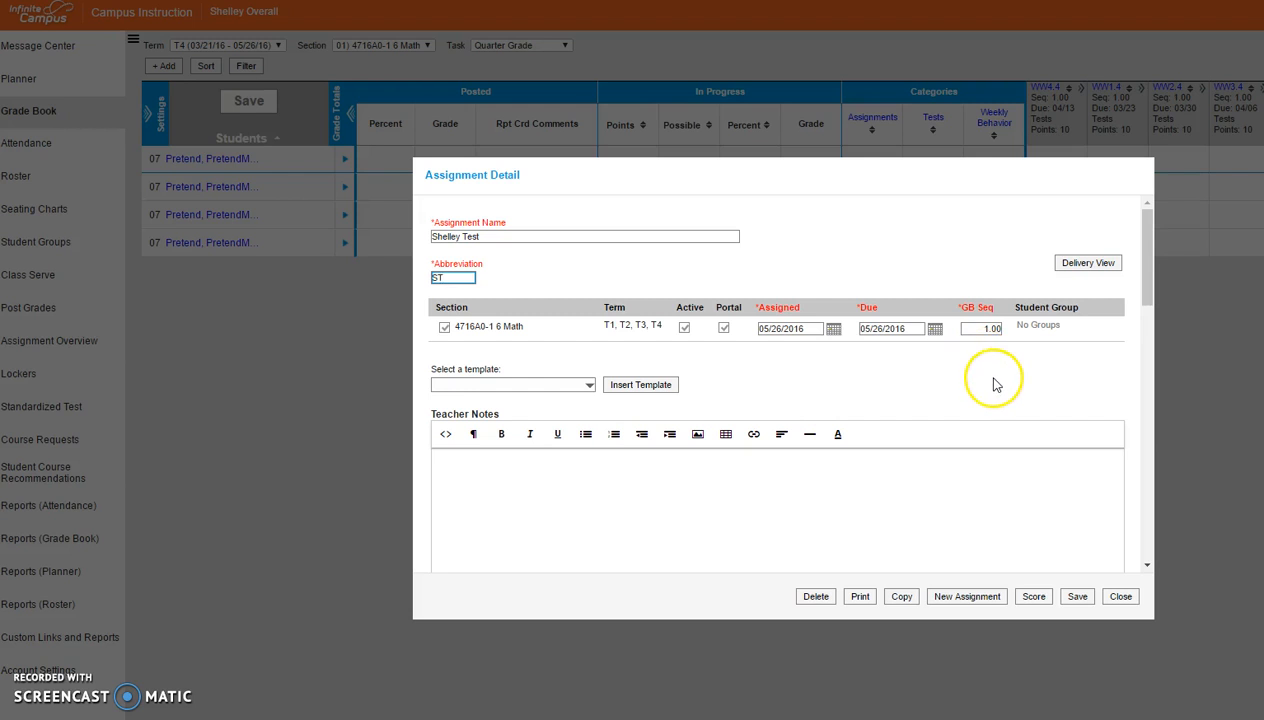
Look over the Teacher Notes and Portal Description fields of the new assignment
left_click_drag(1146, 266, 1146, 286)
left_click(505, 347)
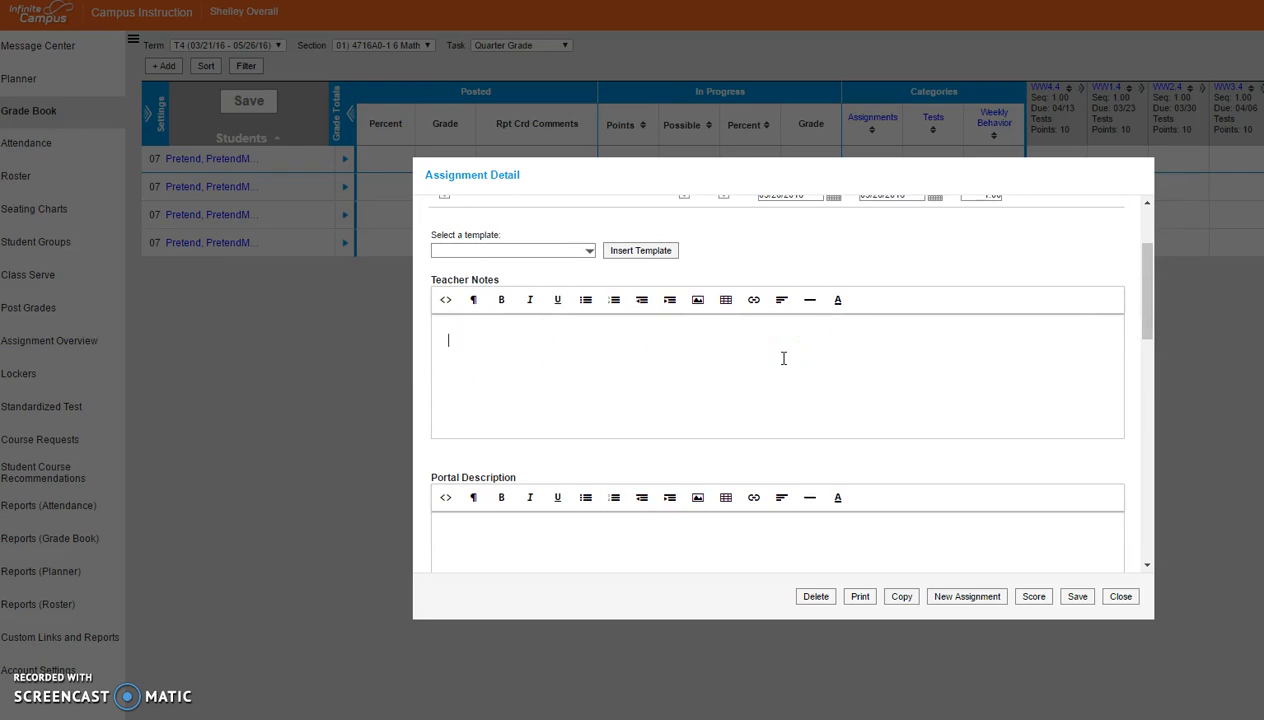
left_click(561, 414)
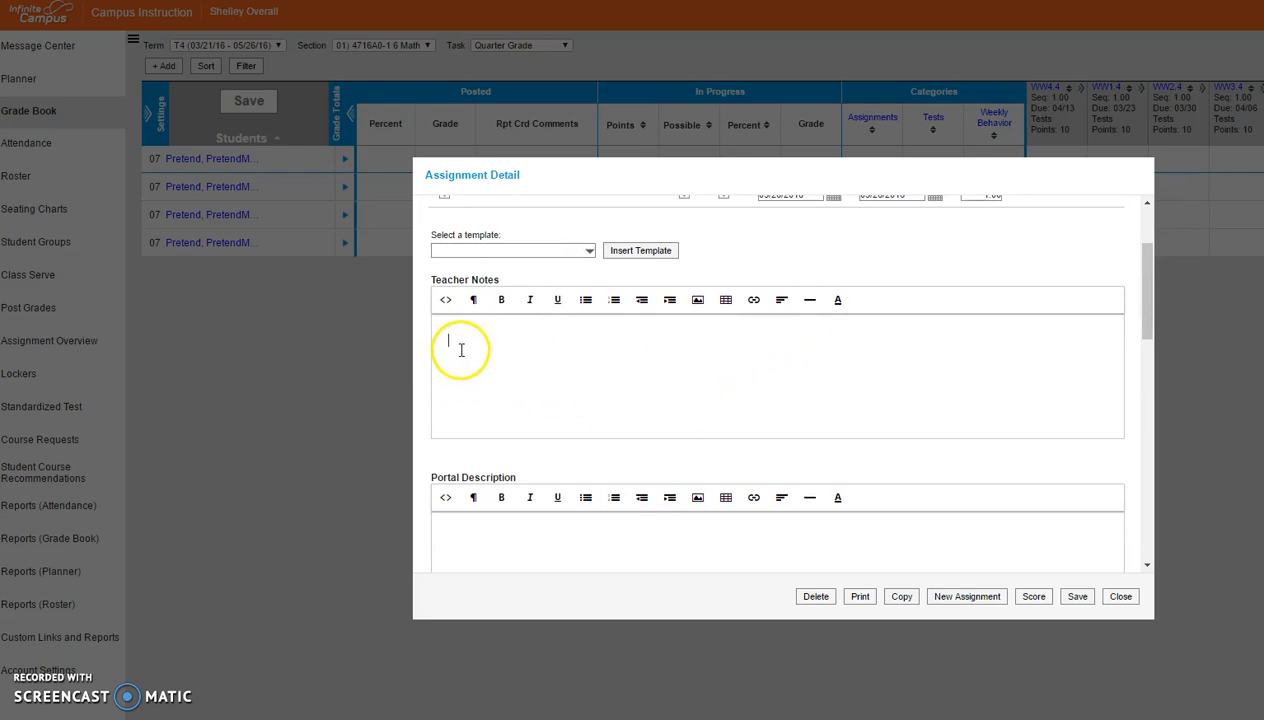
left_click_drag(1148, 283, 1146, 316)
left_click(719, 327)
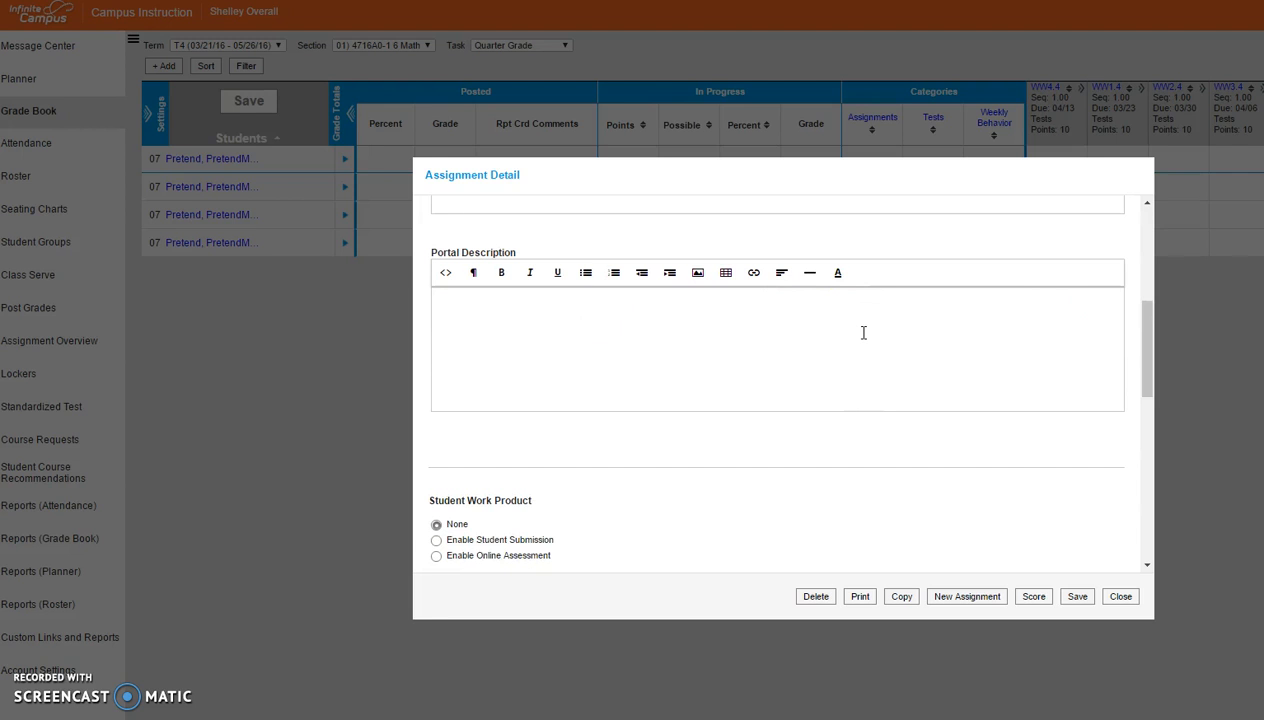
Align the assignment to the Quarter Grade task with 100 total points, then save and close it
left_click_drag(1148, 330, 1157, 457)
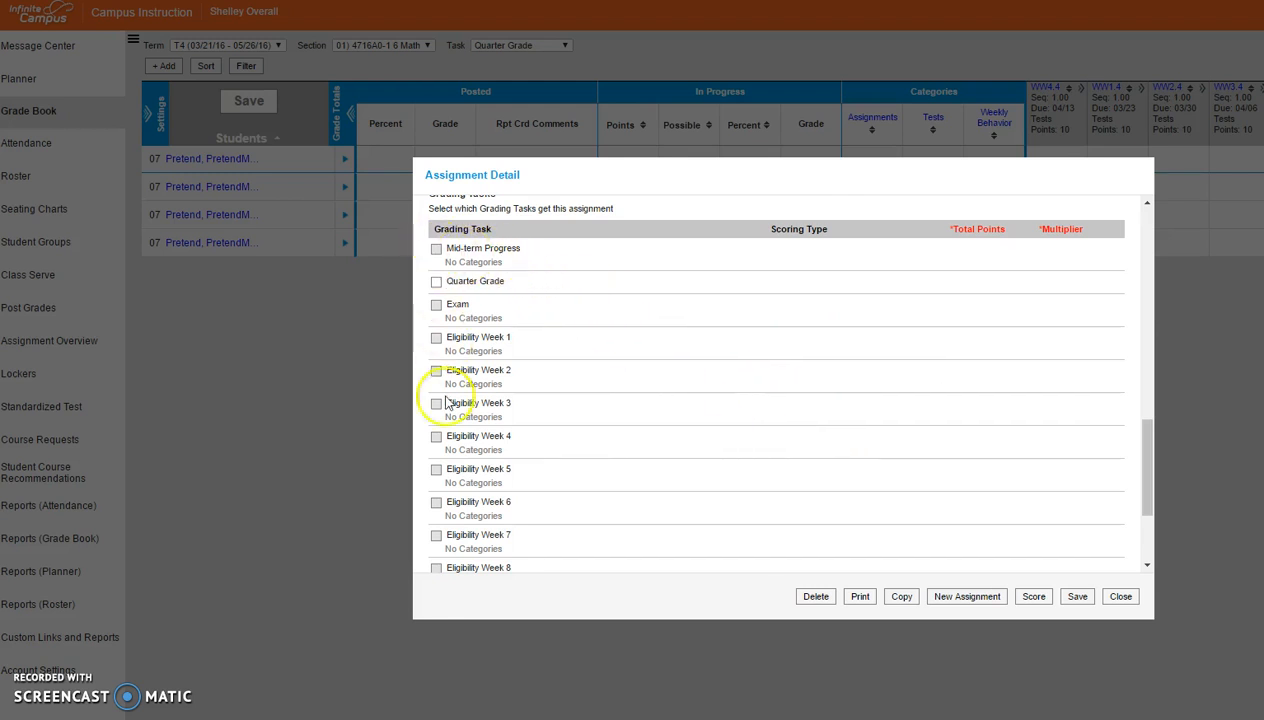
left_click(436, 283)
left_click(436, 282)
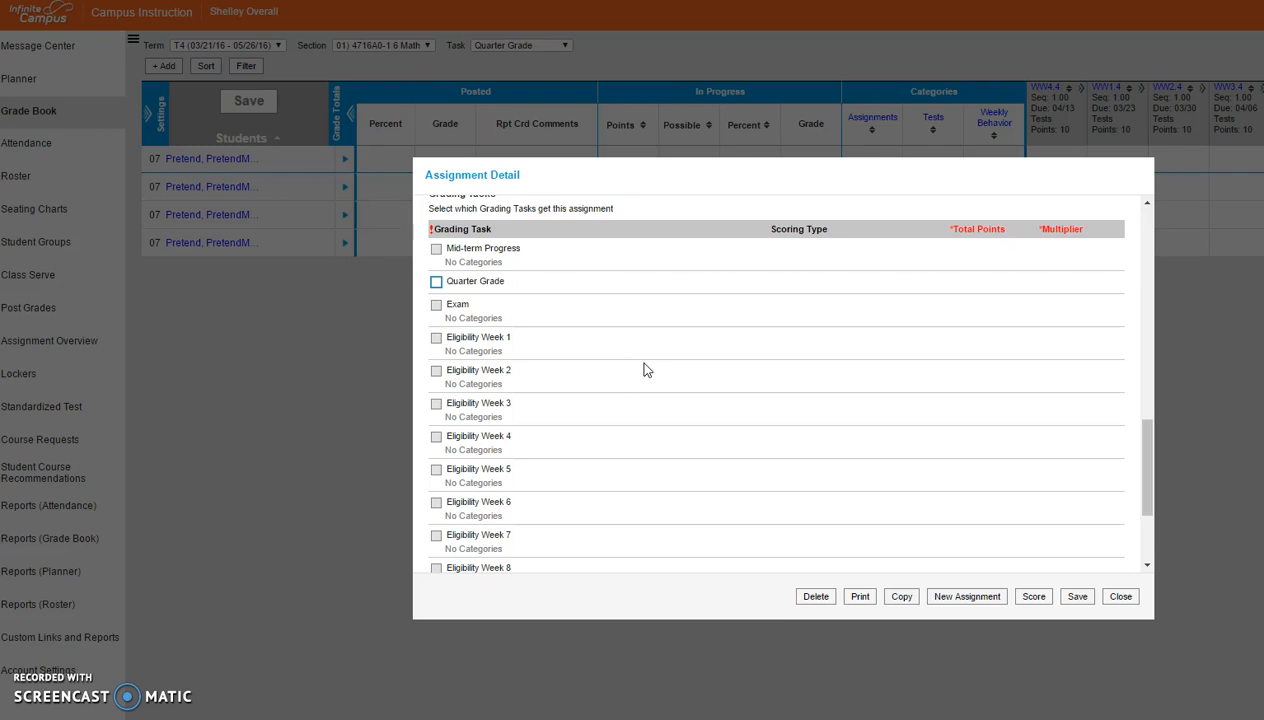
left_click(437, 283)
left_click(436, 282)
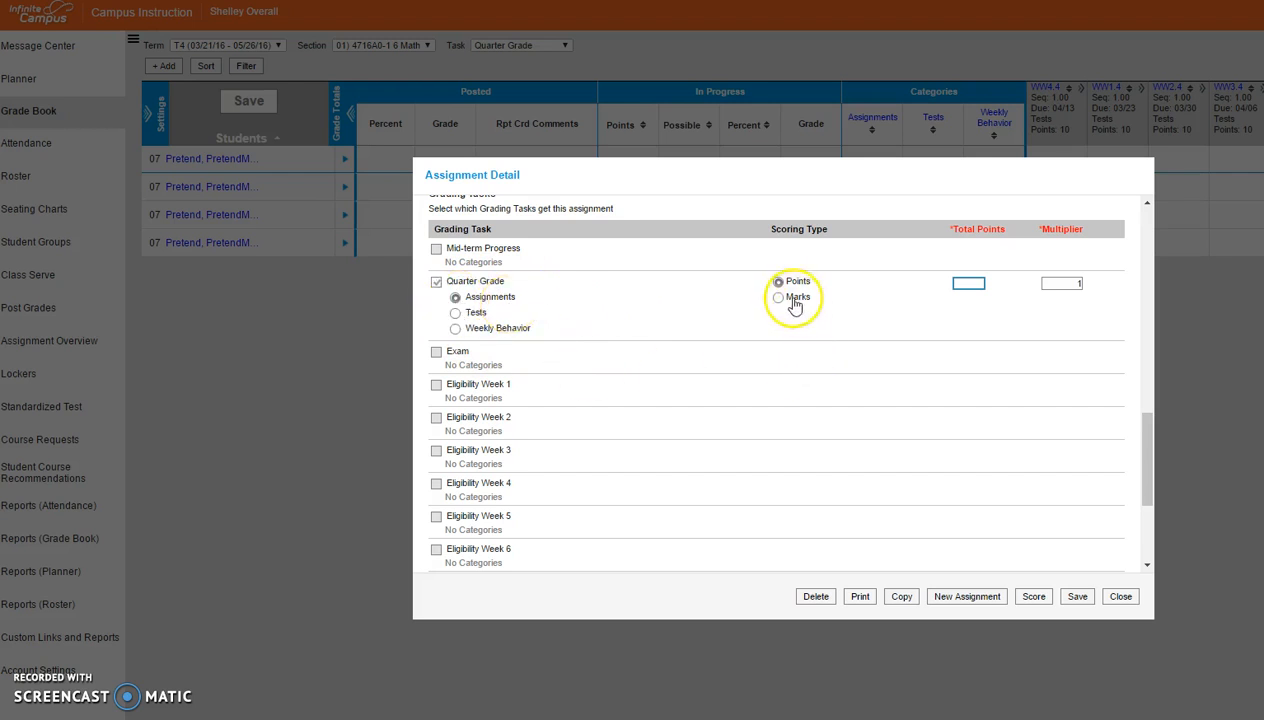
type("100")
left_click(968, 300)
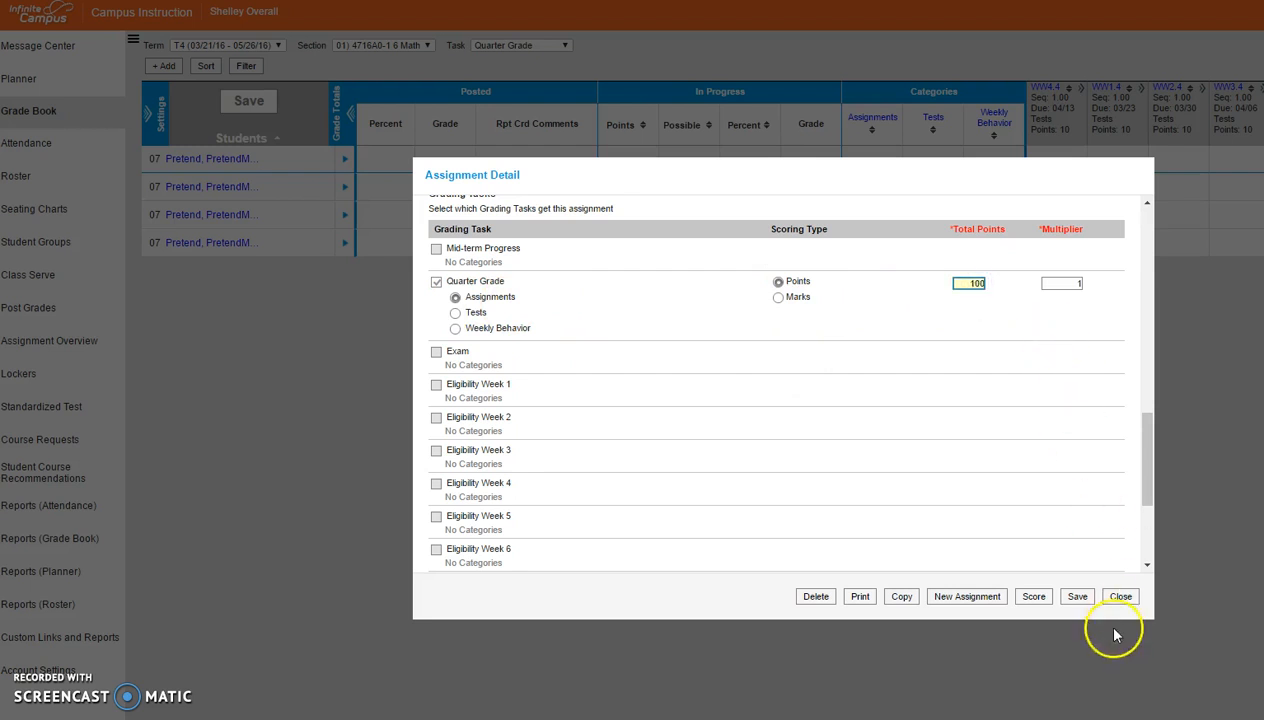
left_click(1077, 596)
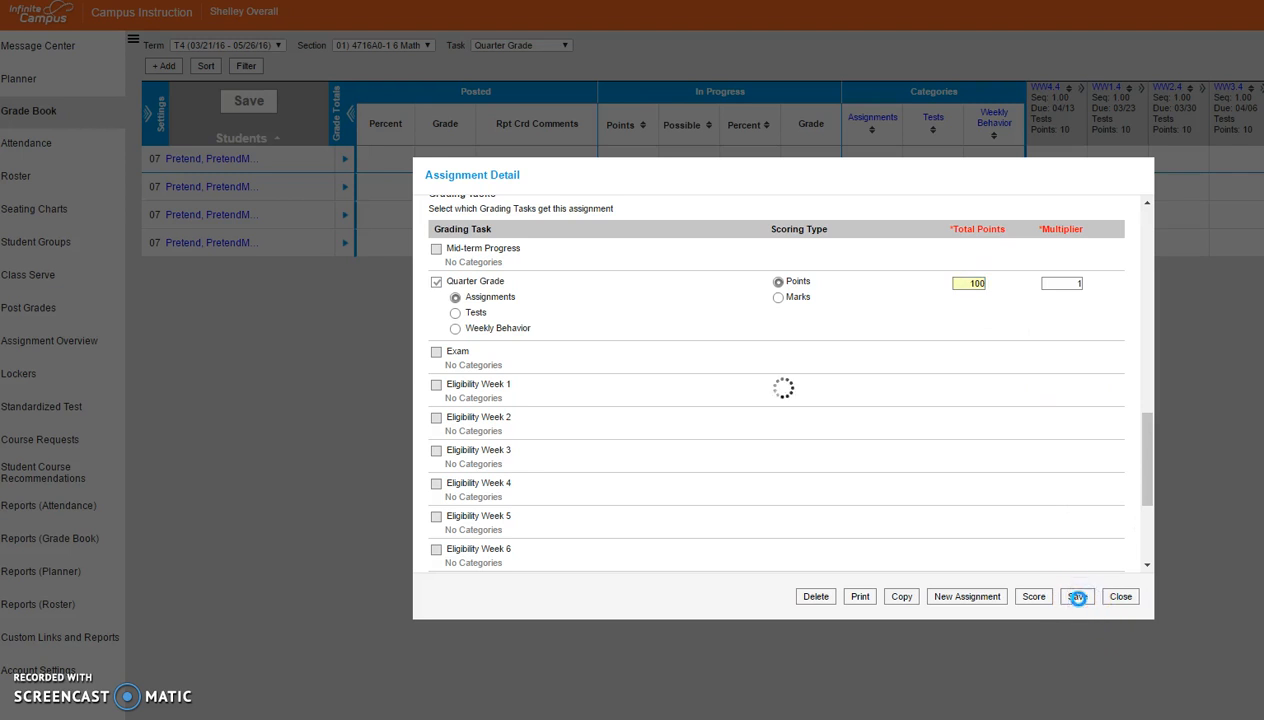
left_click(1120, 598)
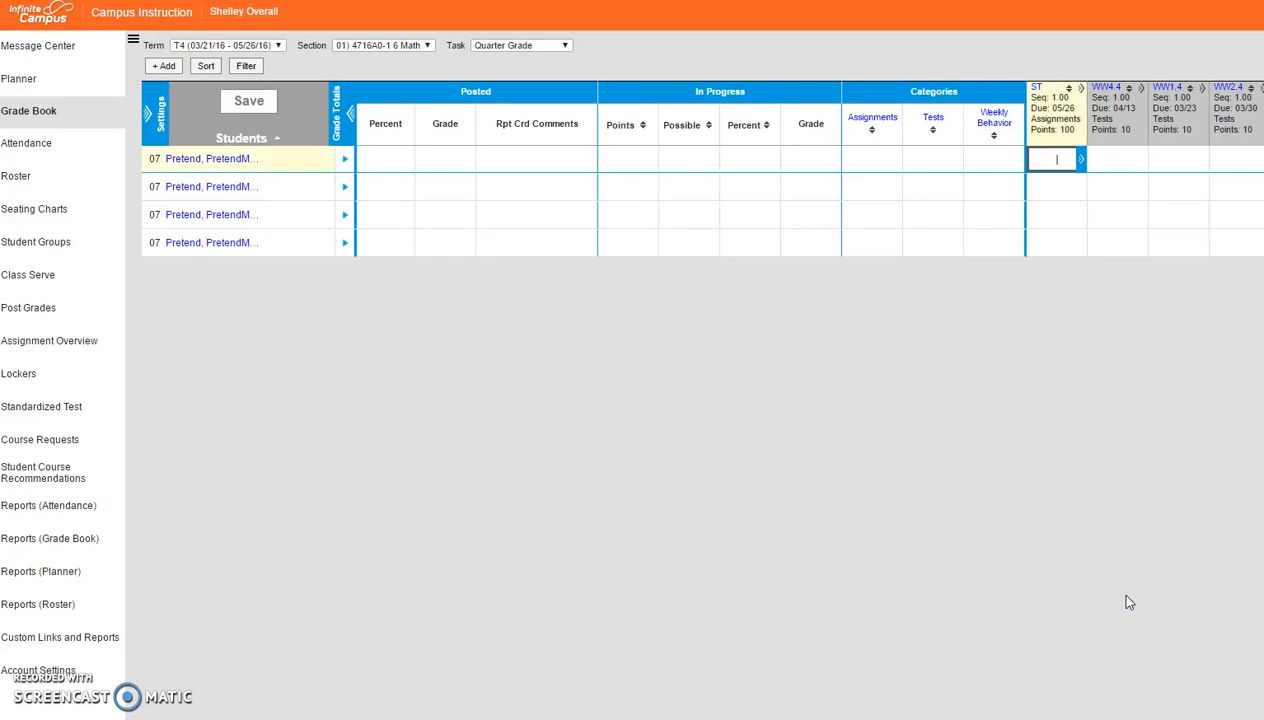
Enter scores of 100, 90, 85 and 70 for the four students directly in the ST column
mouse_move(1049, 101)
type("100")
key("Return")
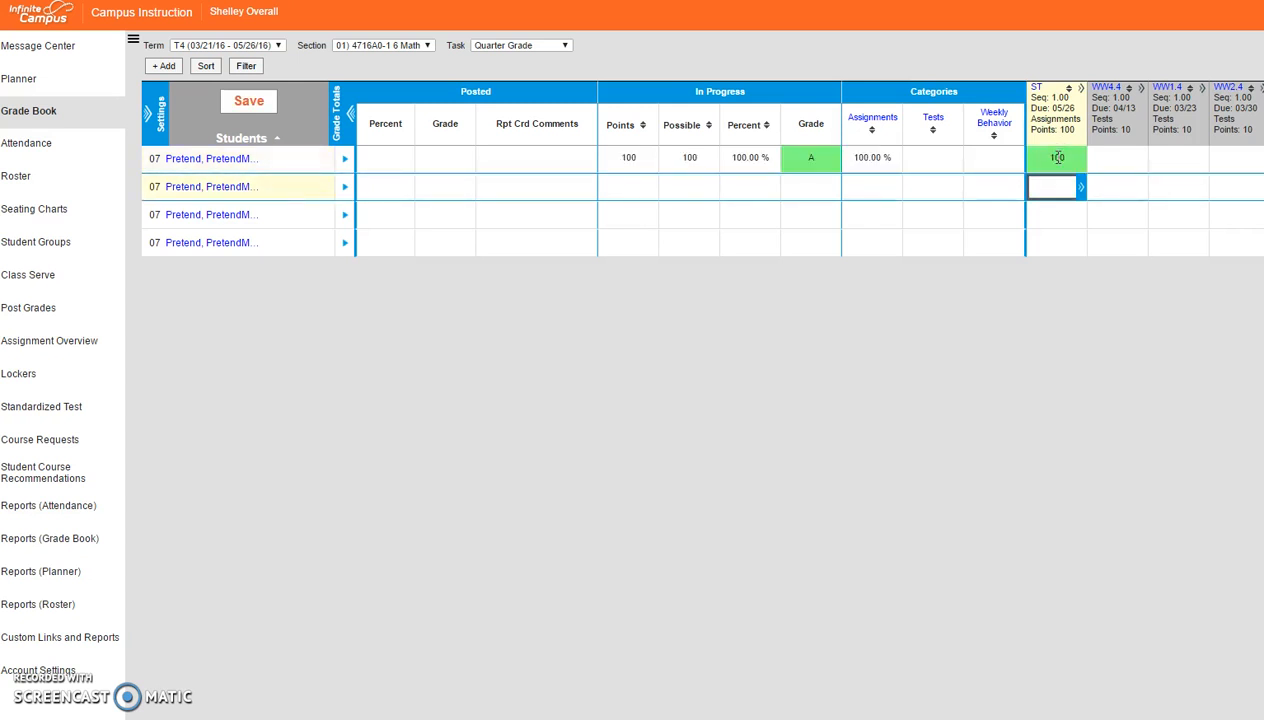
type("90")
key("Return")
type("85")
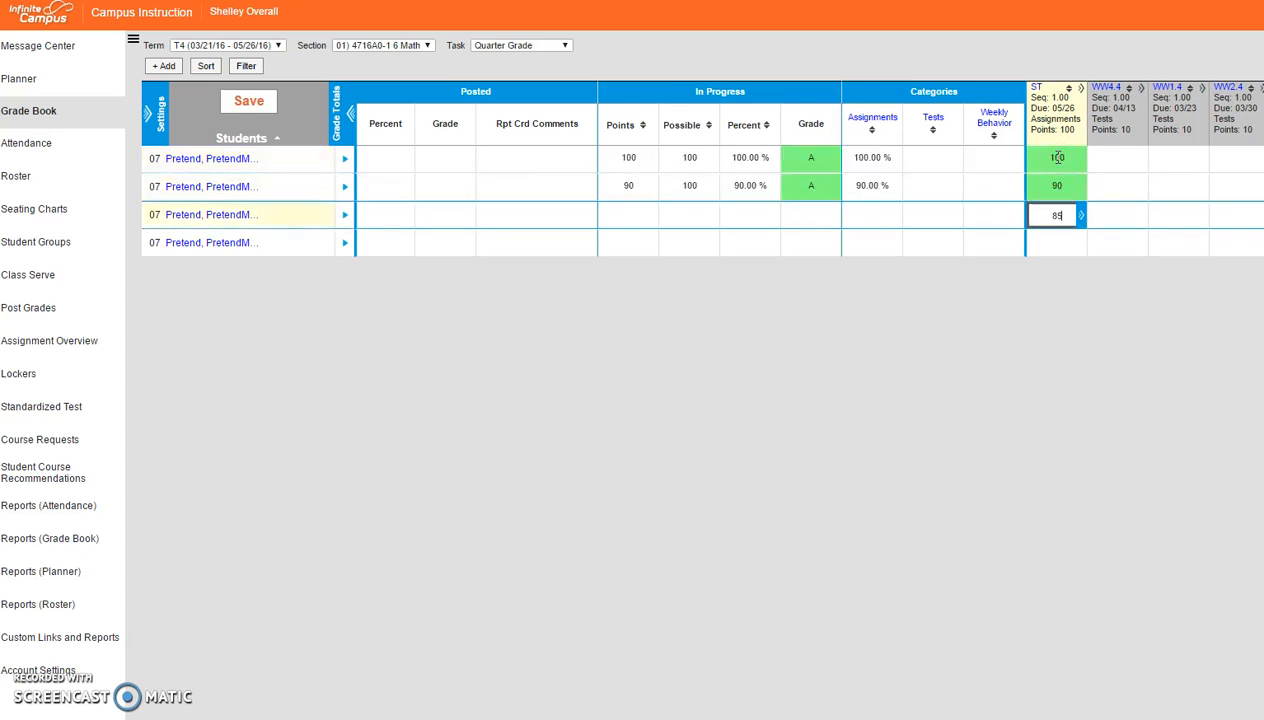
key("Return")
type("7")
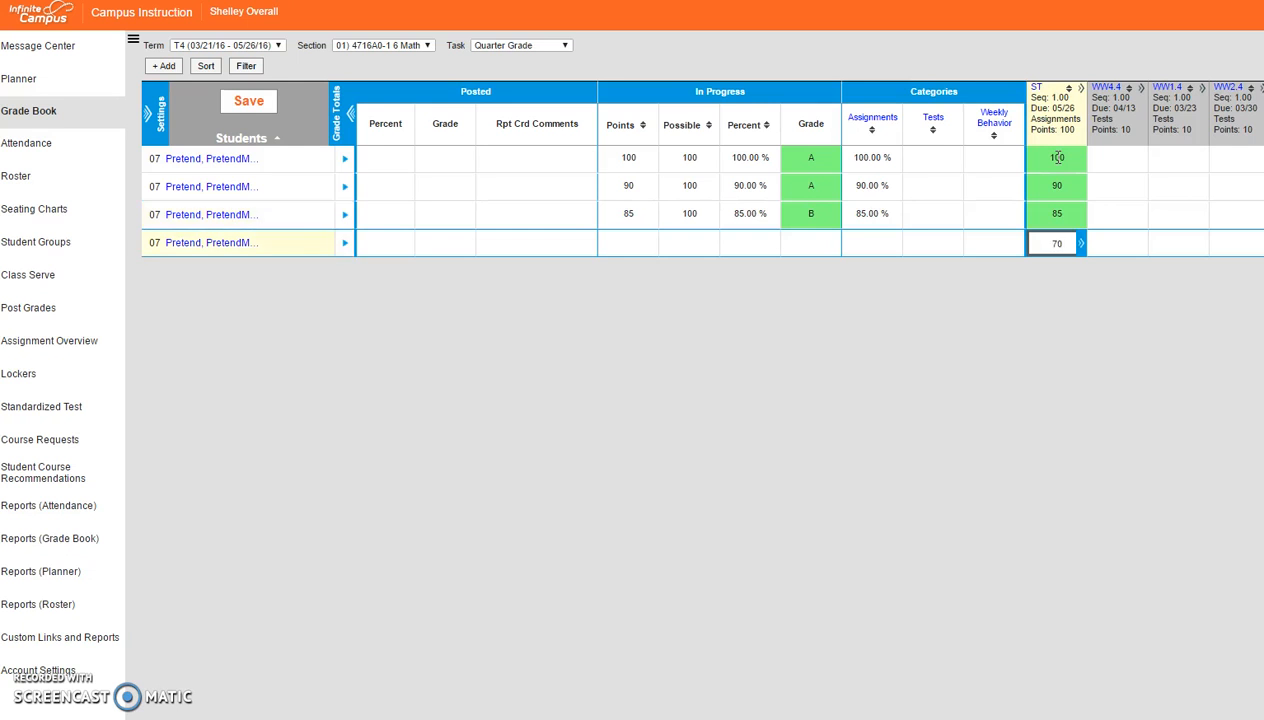
type("0")
key("Return")
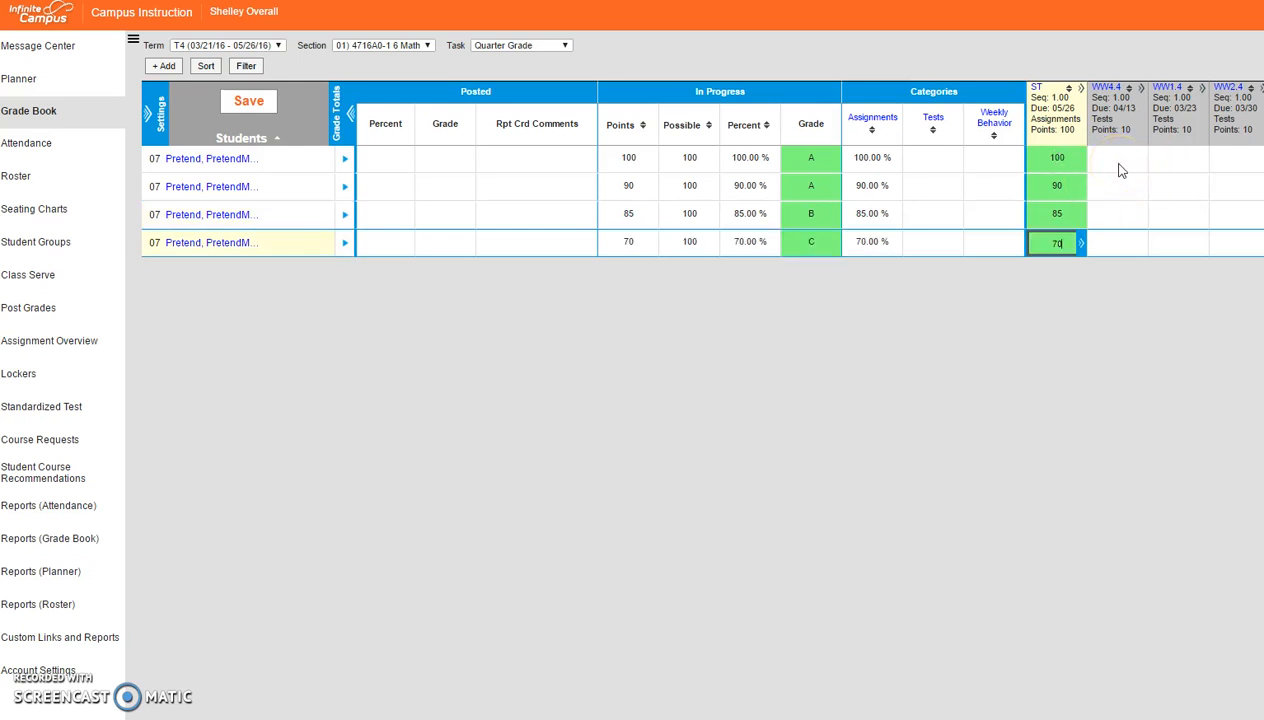
Clear all four student scores from the ST column
mouse_move(1046, 96)
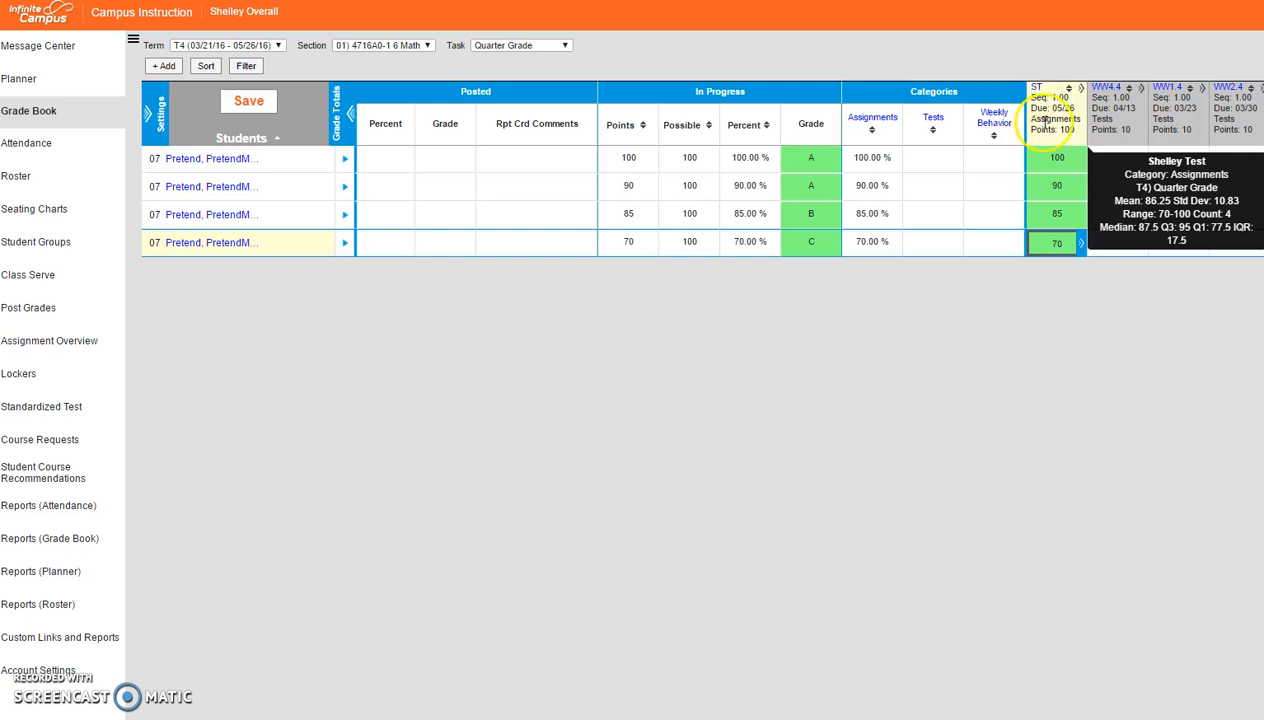
left_click(1062, 158)
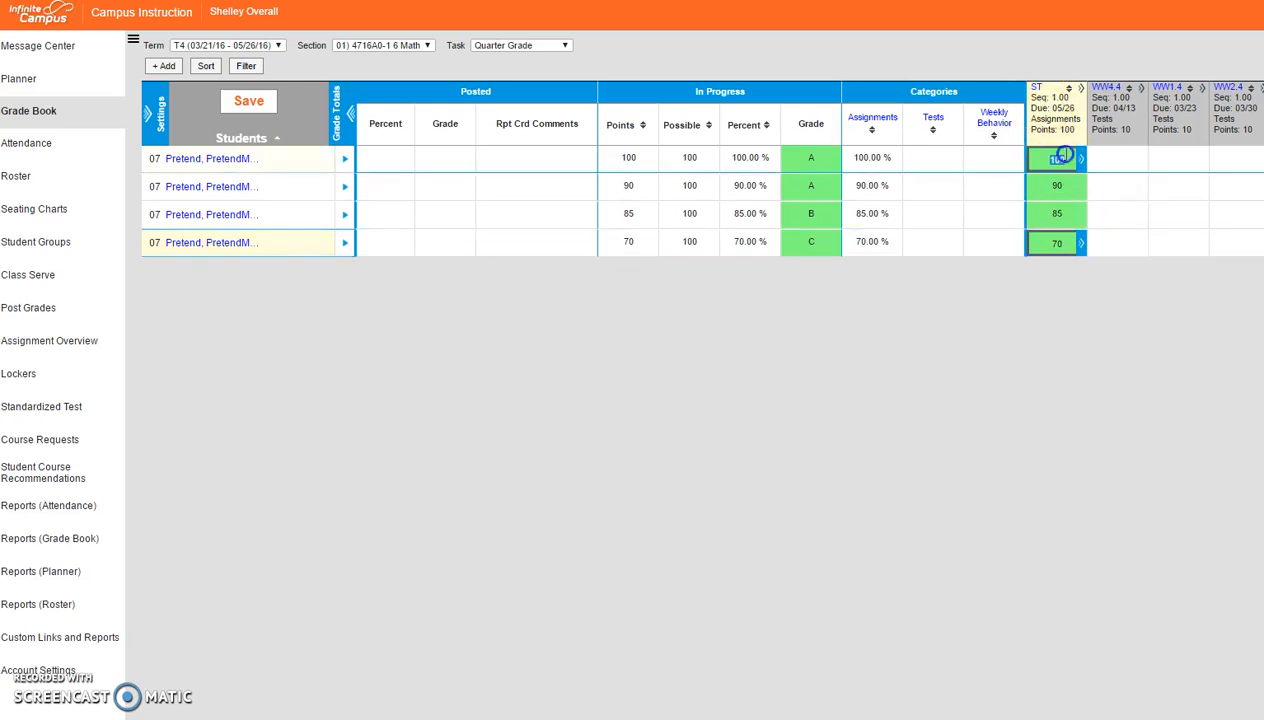
key("Delete")
key("Return")
key("Delete")
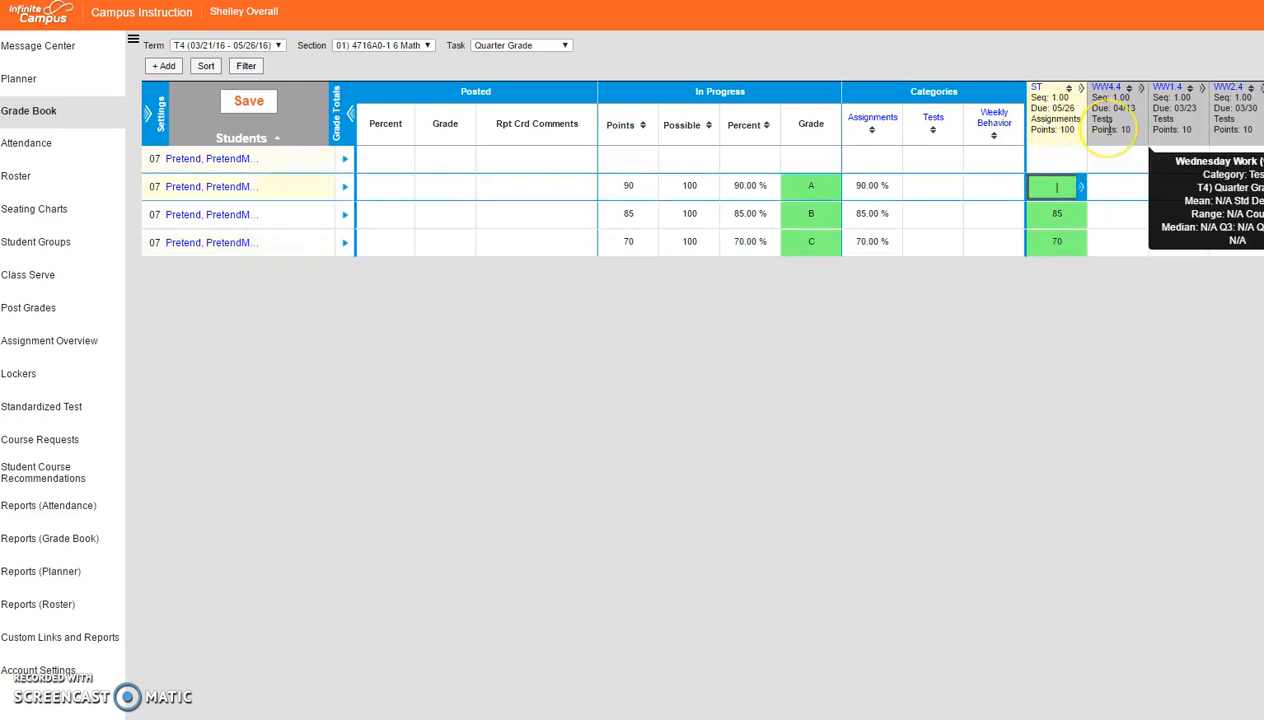
key("Return")
key("Delete")
key("Return")
key("Delete")
Reopen the ST assignment's details, saving the grade book data, and bring up its scoring window
left_click(1039, 91)
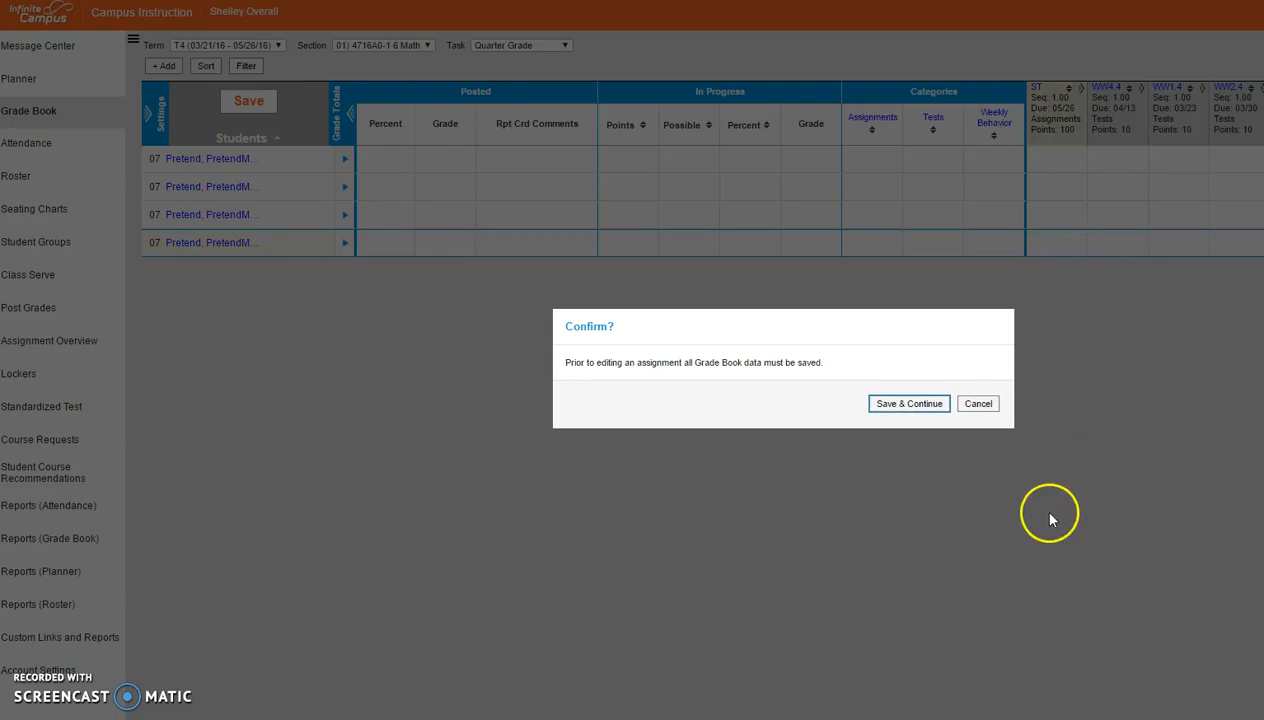
left_click(920, 403)
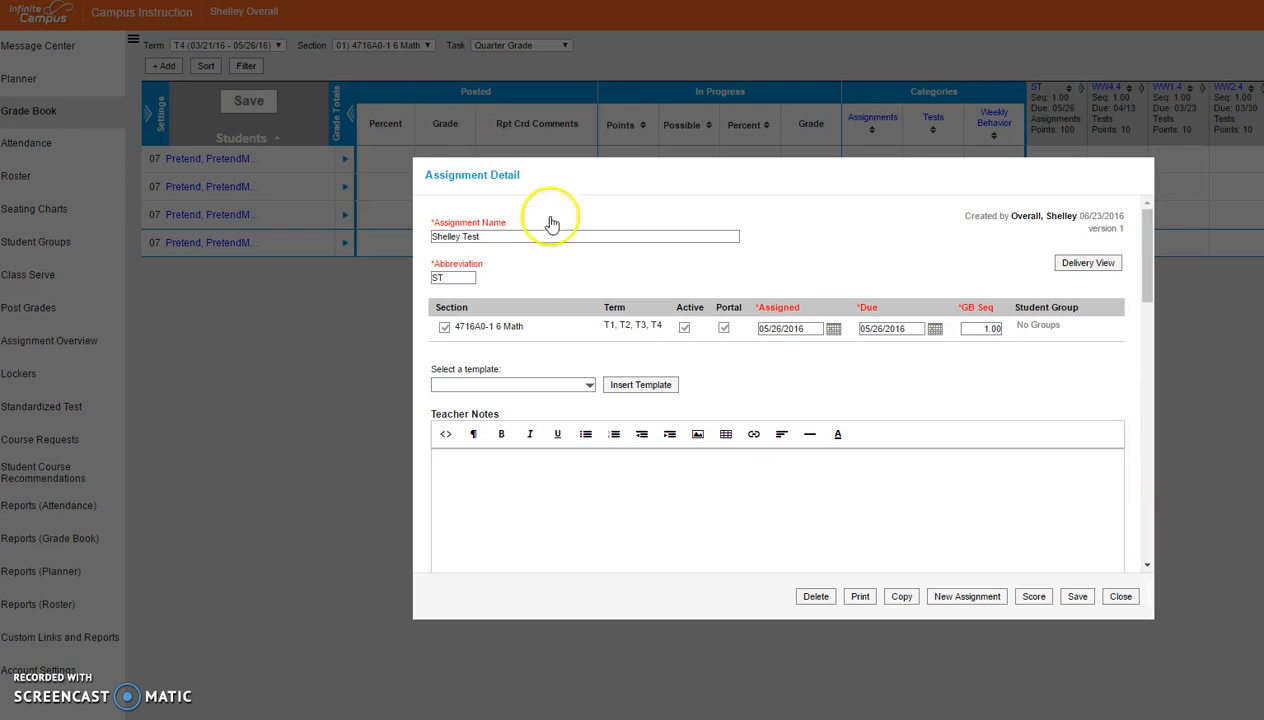
left_click_drag(1148, 240, 1140, 437)
left_click(454, 386)
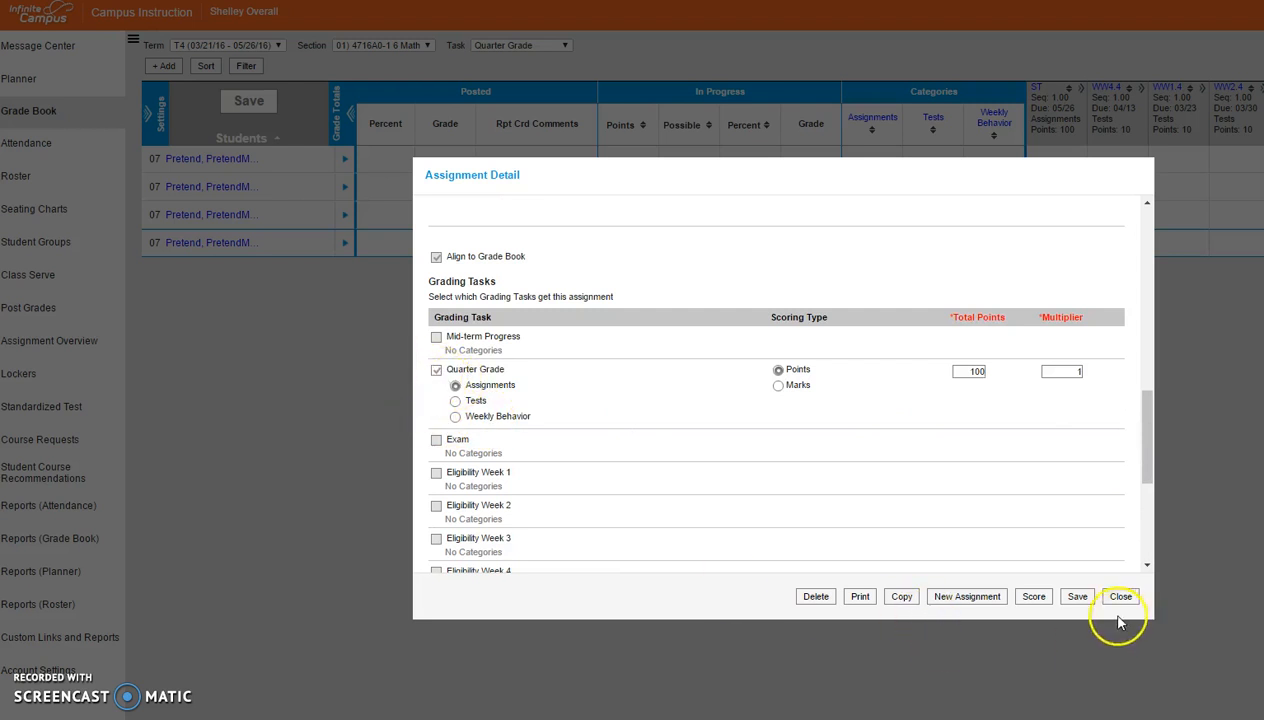
left_click(1032, 598)
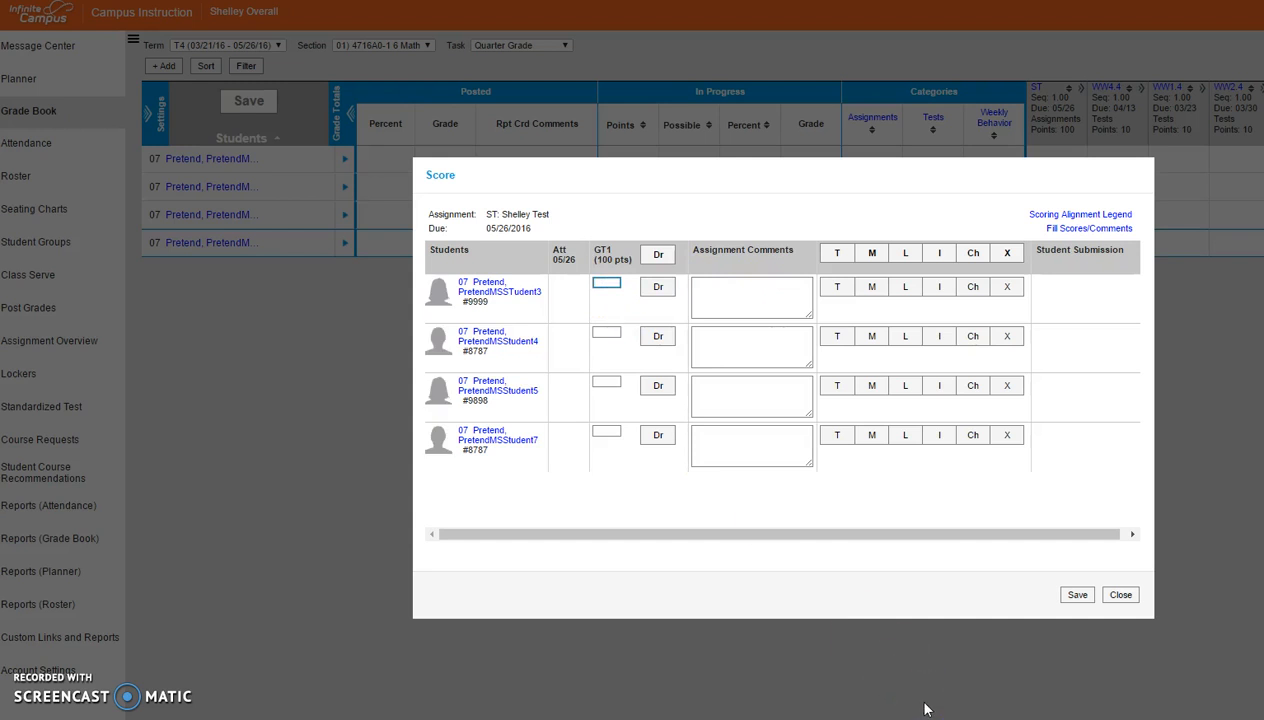
Score the four students 100, 95, 85 and 75, save the scores, and return to the grade book
key("Tab")
key("Tab")
type("85")
key("Tab")
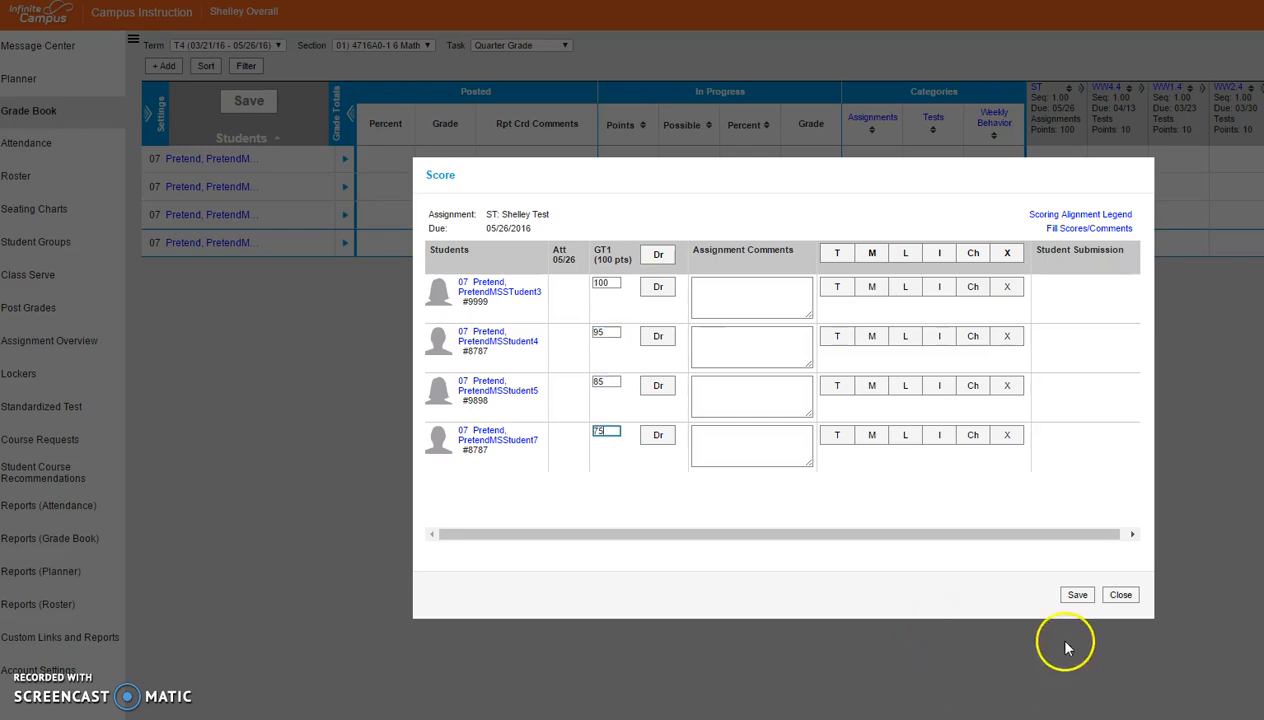
left_click(1076, 595)
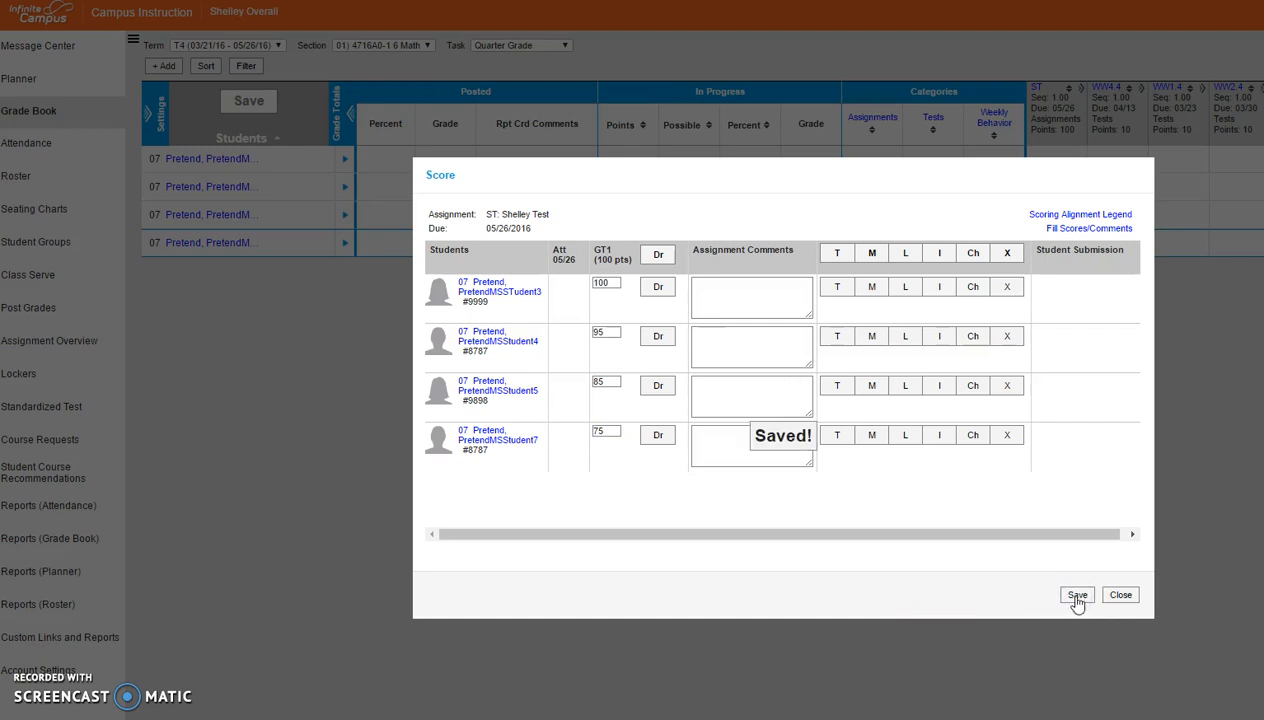
left_click(1121, 597)
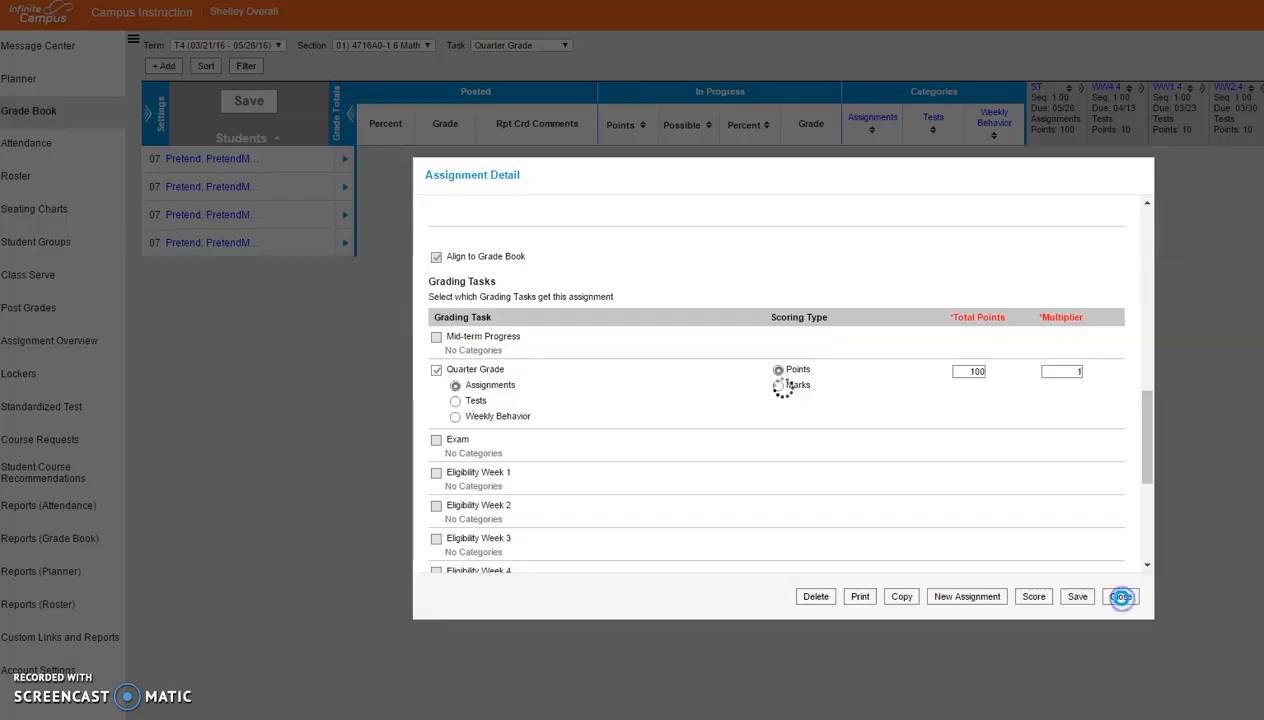
left_click(1120, 598)
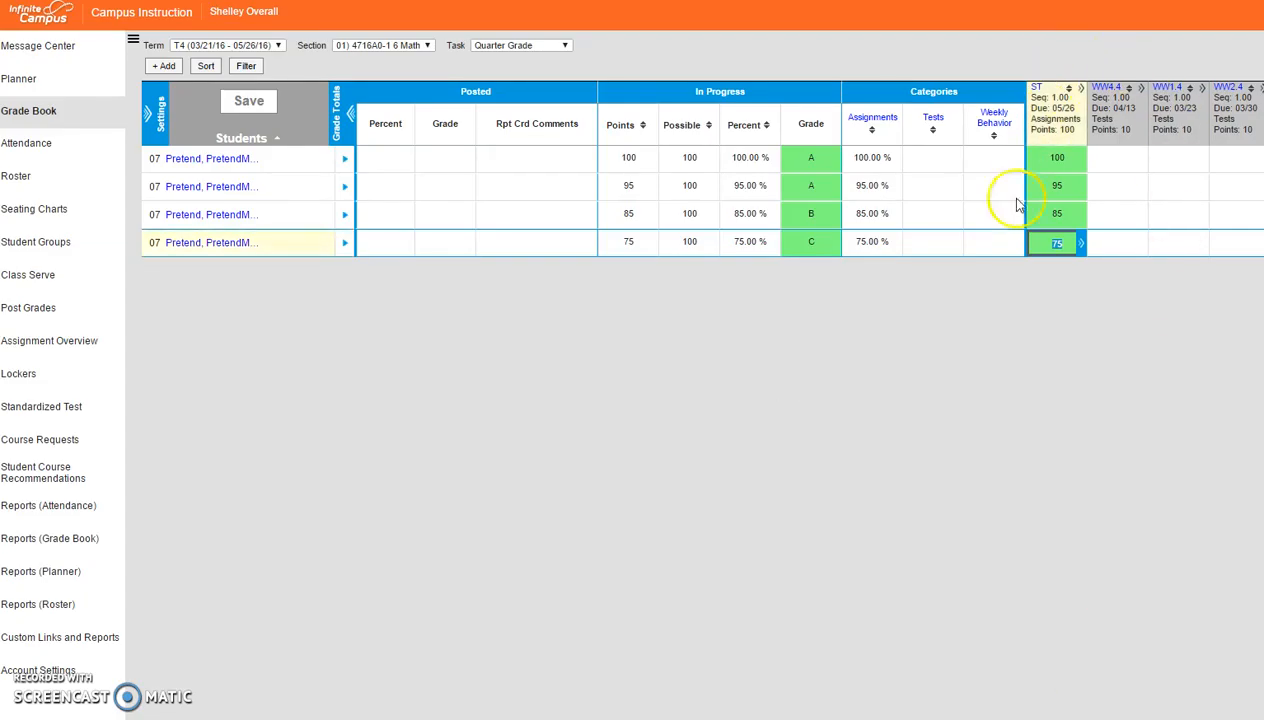